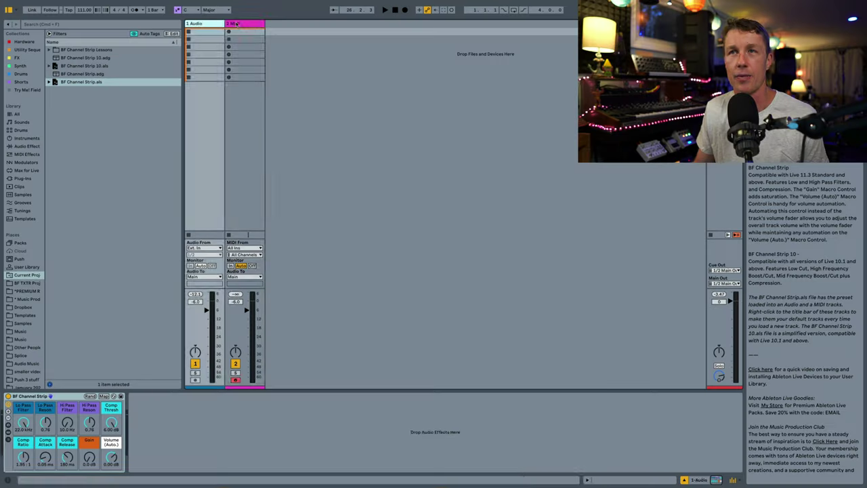
Insert a new audio track, '3 Audio', after the MIDI track, arriving with the BF Channel Strip rack
{"action": "left_click", "coordinate": [236, 24]}
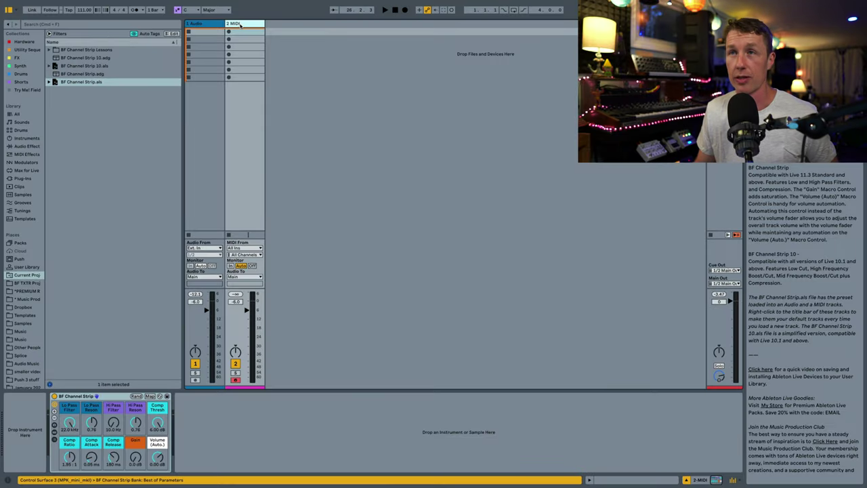
{"action": "key", "text": "ctrl+t"}
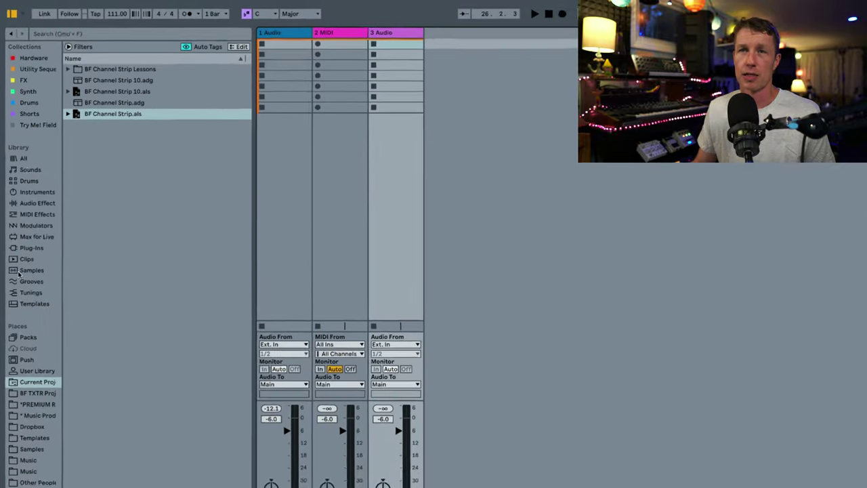
Drop the Drum Beat Closed Hats sample into track 3's first slot, warp it, and show its rack
{"action": "scroll", "coordinate": [42, 305], "scroll_direction": "down", "scroll_amount": 4}
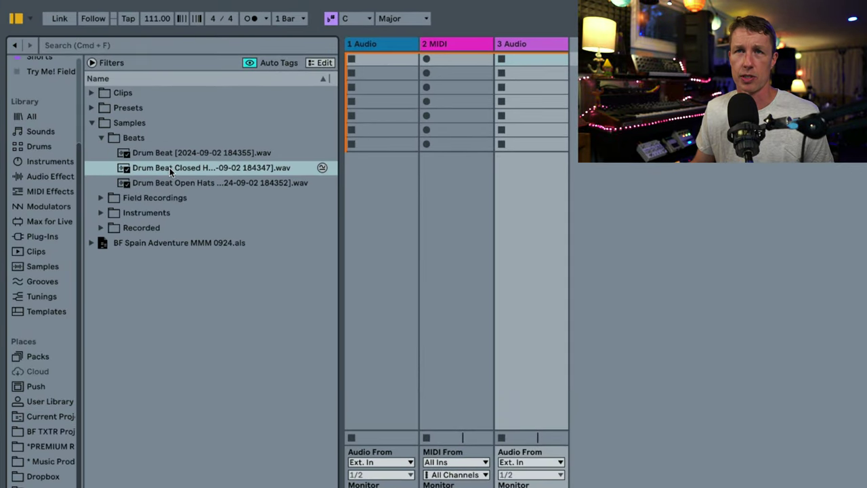
{"action": "left_click_drag", "start_coordinate": [171, 172], "coordinate": [553, 66]}
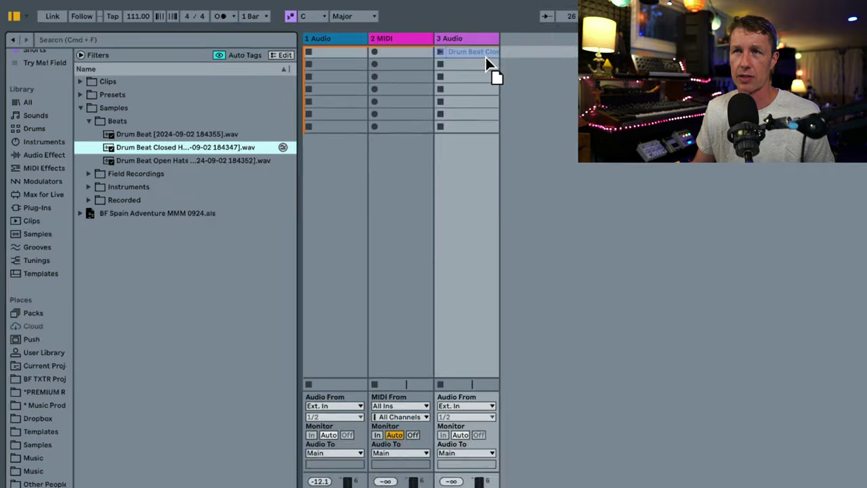
{"action": "left_click_drag", "start_coordinate": [486, 57], "coordinate": [485, 58]}
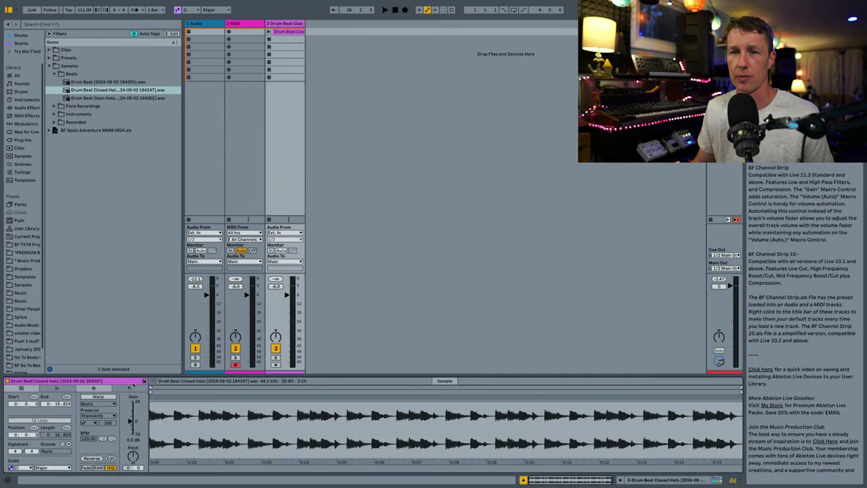
{"action": "left_click", "coordinate": [102, 397]}
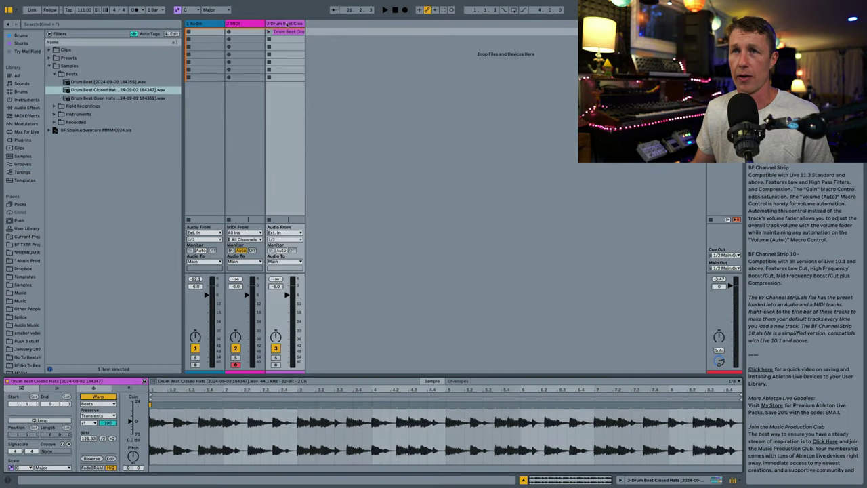
{"action": "left_click", "coordinate": [290, 24]}
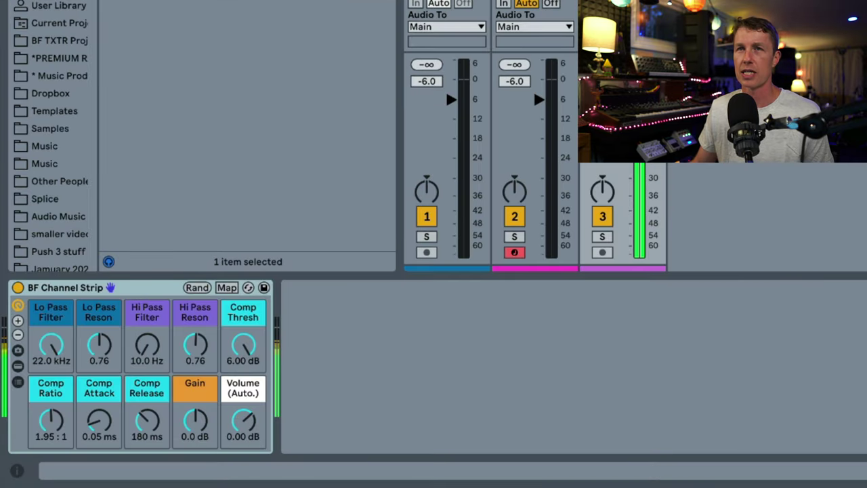
Raise the channel strip's Hi Pass Filter macro from 10.0 Hz to 183 Hz, leaving Lo Pass at 22.0 kHz
{"action": "left_click", "coordinate": [58, 349]}
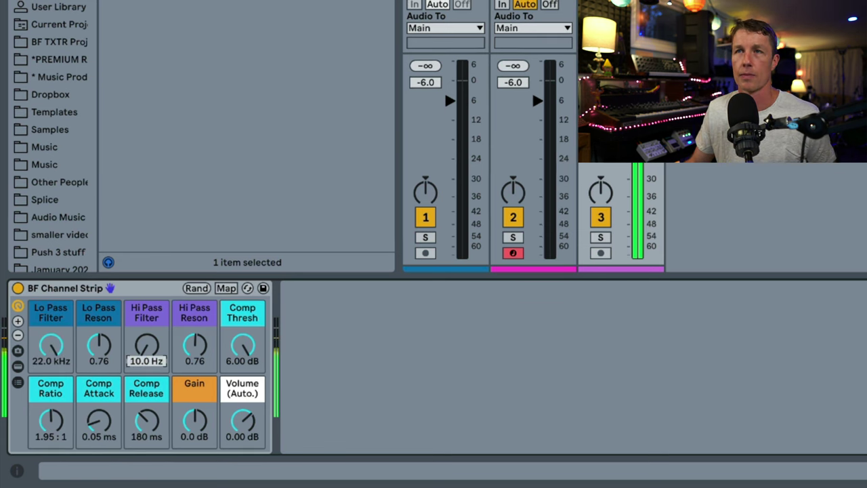
{"action": "left_click_drag", "start_coordinate": [147, 346], "coordinate": [147, 332]}
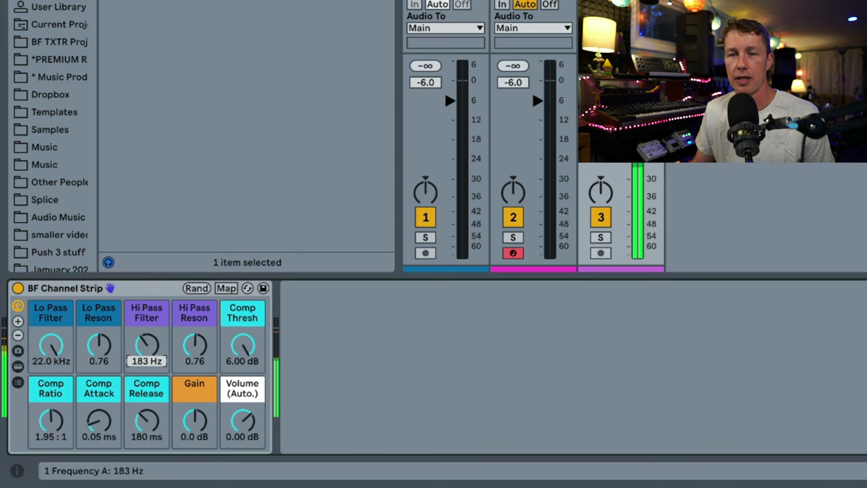
Show the rack's devices, set EQ band 1 high-pass to 29.8 Hz and Compressor threshold to -10.7 dB
{"action": "left_click", "coordinate": [17, 366]}
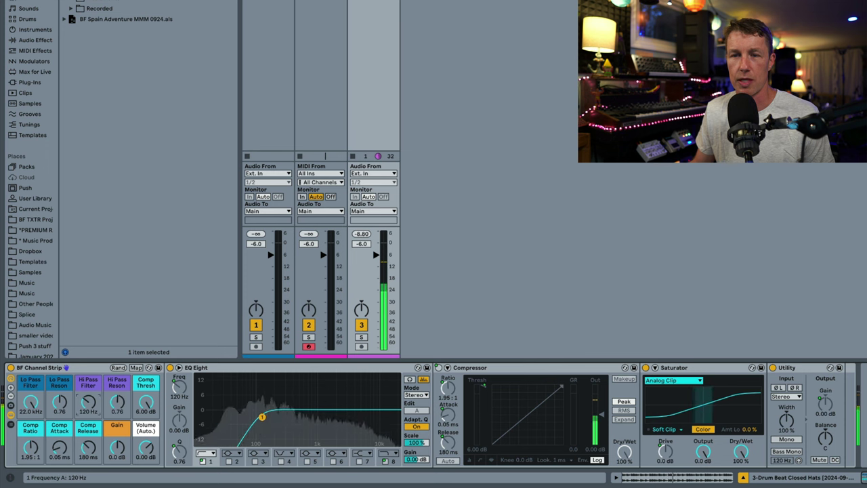
{"action": "mouse_move", "coordinate": [179, 388]}
{"action": "left_mouse_down"}
{"action": "mouse_move", "coordinate": [179, 406]}
{"action": "mouse_move", "coordinate": [179, 379]}
{"action": "left_mouse_up"}
{"action": "left_click_drag", "start_coordinate": [117, 403], "coordinate": [116, 397]}
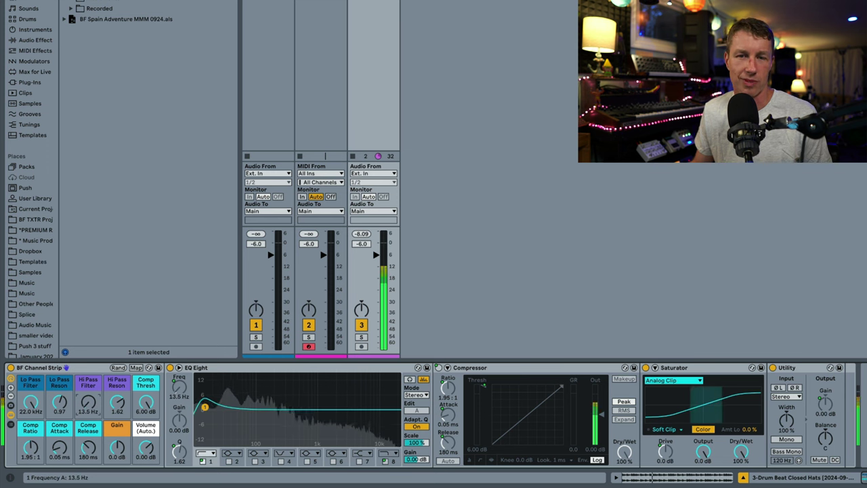
{"action": "left_click_drag", "start_coordinate": [88, 401], "coordinate": [88, 399]}
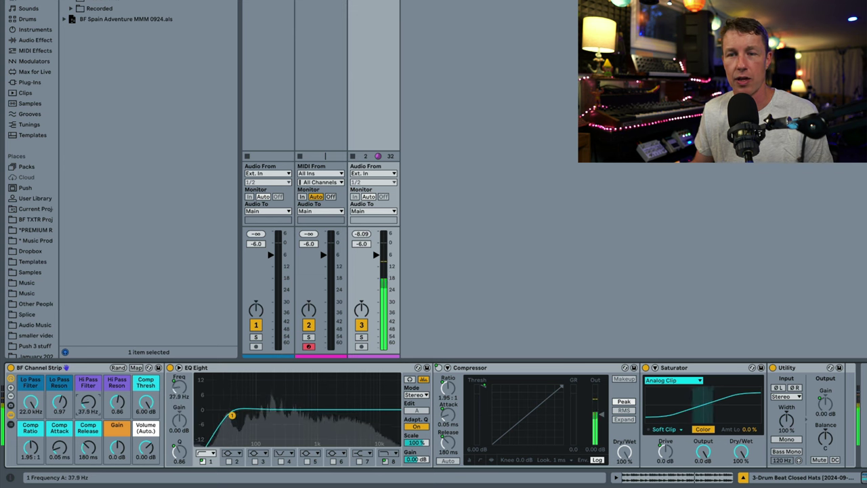
{"action": "left_click_drag", "start_coordinate": [555, 384], "coordinate": [555, 392]}
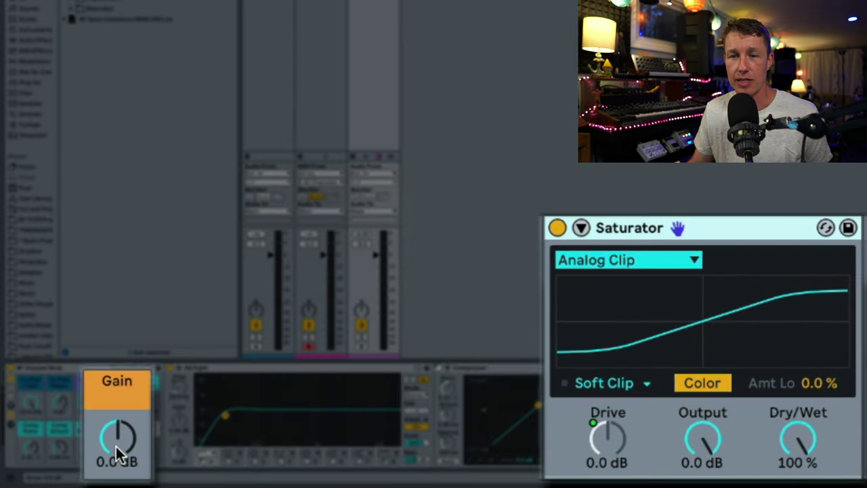
Play the drum beat and set the Gain macro so the Saturator drive sits at 6.5 dB
{"action": "key", "text": "space"}
{"action": "left_click_drag", "start_coordinate": [115, 444], "coordinate": [115, 410]}
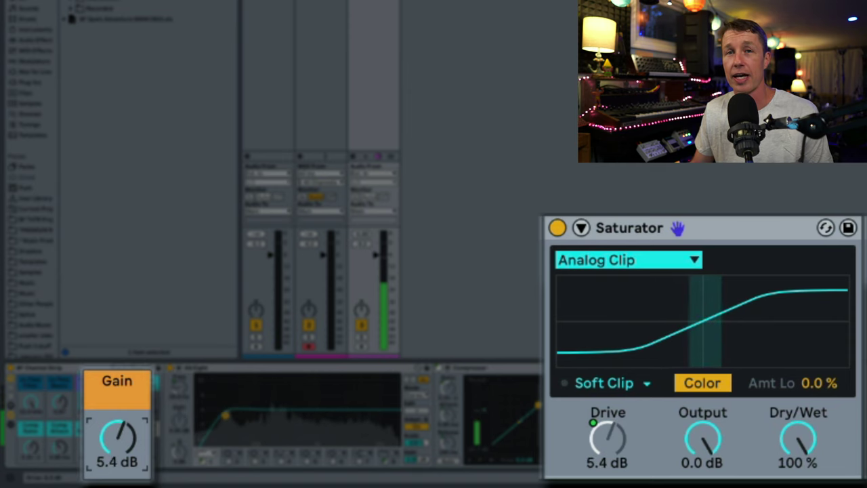
{"action": "mouse_move", "coordinate": [114, 444]}
{"action": "left_mouse_down"}
{"action": "mouse_move", "coordinate": [114, 474]}
{"action": "mouse_move", "coordinate": [114, 442]}
{"action": "mouse_move", "coordinate": [117, 454]}
{"action": "left_mouse_up"}
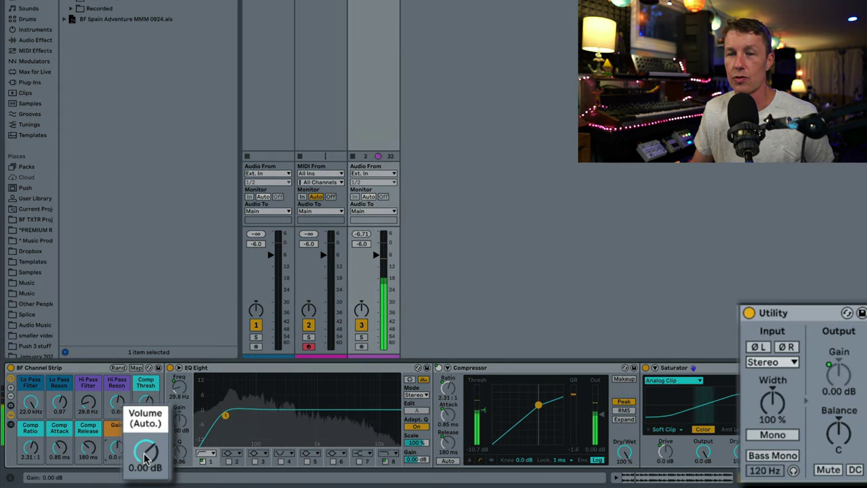
Test the Volume (Auto.) macro, then place the Drum Beat Closed Hats clip at bar 1 of track 3
{"action": "mouse_move", "coordinate": [145, 454]}
{"action": "left_mouse_down"}
{"action": "mouse_move", "coordinate": [145, 474]}
{"action": "mouse_move", "coordinate": [146, 447]}
{"action": "left_mouse_up"}
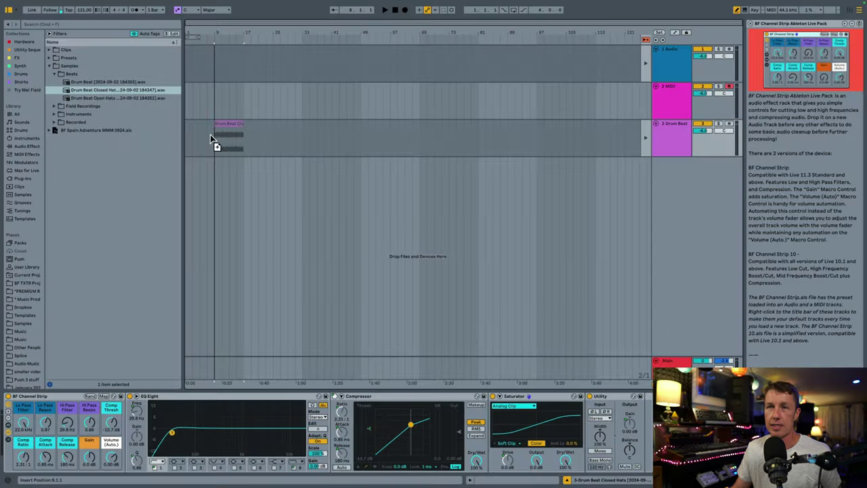
{"action": "left_click_drag", "start_coordinate": [210, 139], "coordinate": [361, 124]}
Draw a stepped wave of Track Volume automation across the Drum Beat clip, redrawing its start during playback
{"action": "left_click", "coordinate": [656, 125]}
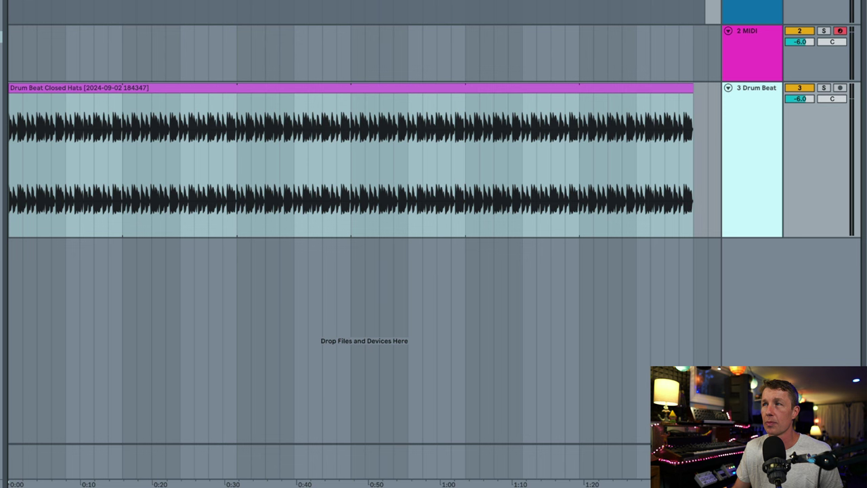
{"action": "key", "text": "a"}
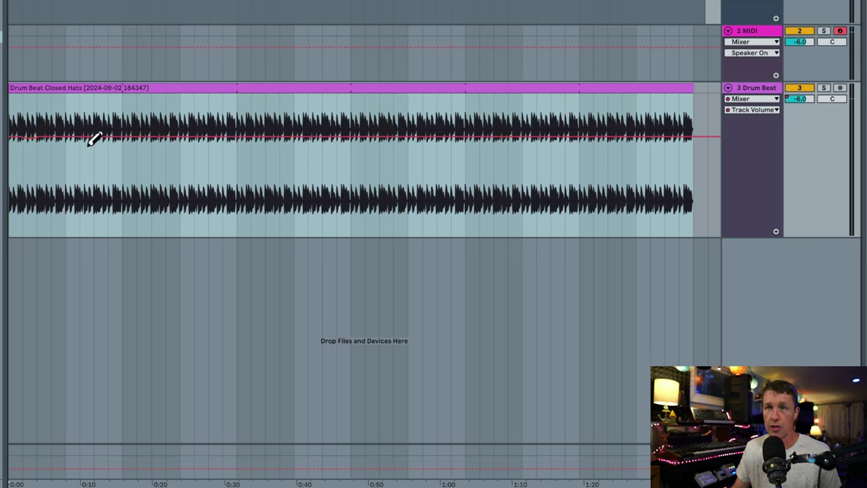
{"action": "mouse_move", "coordinate": [89, 141]}
{"action": "left_mouse_down"}
{"action": "mouse_move", "coordinate": [133, 178]}
{"action": "mouse_move", "coordinate": [217, 213]}
{"action": "mouse_move", "coordinate": [341, 129]}
{"action": "mouse_move", "coordinate": [367, 133]}
{"action": "mouse_move", "coordinate": [434, 175]}
{"action": "mouse_move", "coordinate": [548, 167]}
{"action": "mouse_move", "coordinate": [594, 138]}
{"action": "left_mouse_up"}
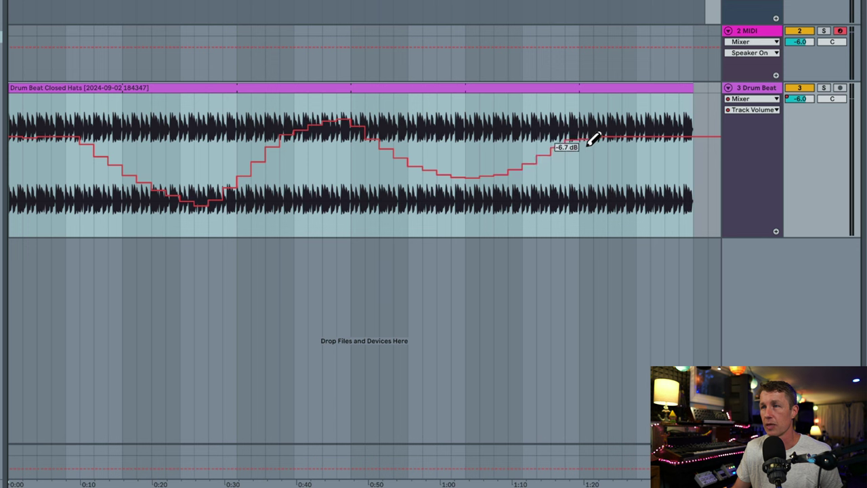
{"action": "key", "text": "space"}
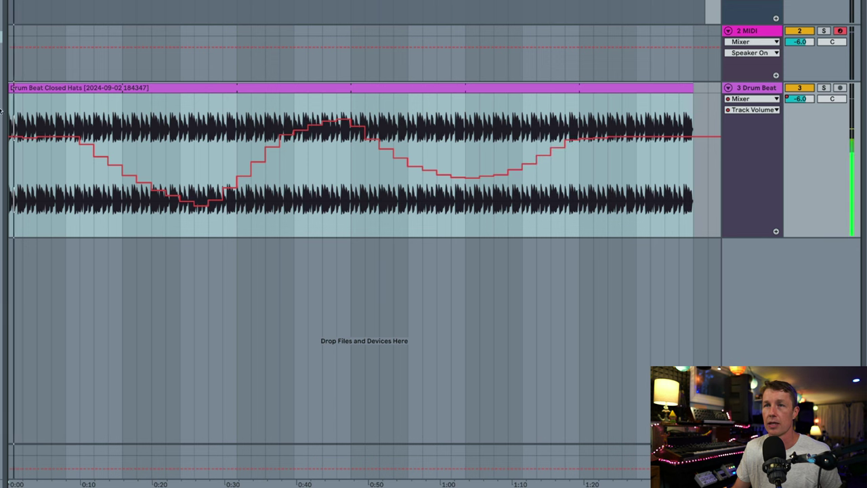
{"action": "left_click_drag", "start_coordinate": [21, 184], "coordinate": [64, 140]}
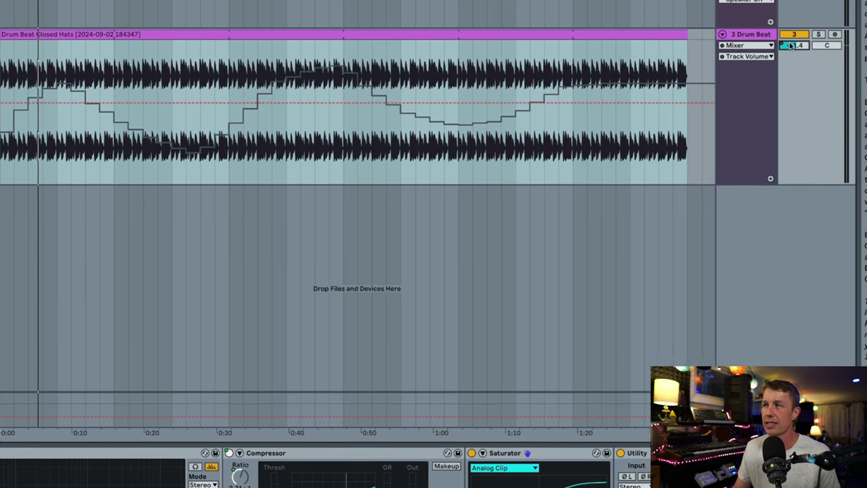
Replace the track volume automation with stepped Volume (Auto.) macro automation in its own lane, then play
{"action": "right_click", "coordinate": [802, 45]}
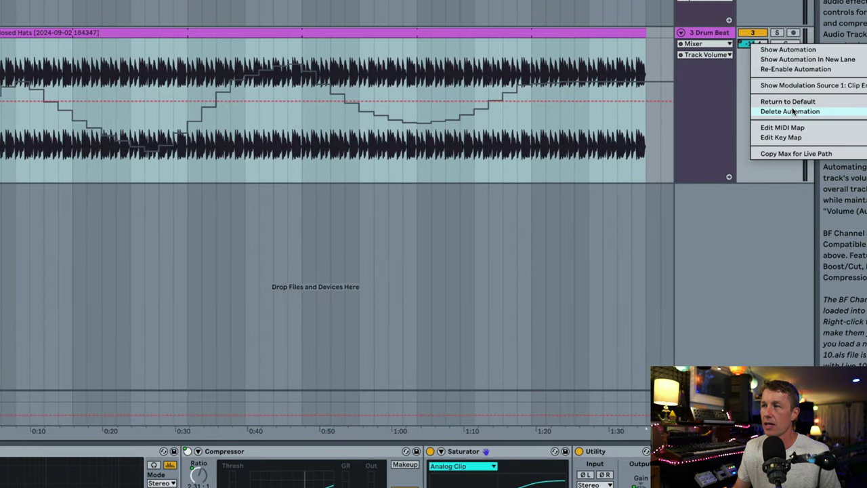
{"action": "left_click", "coordinate": [797, 112]}
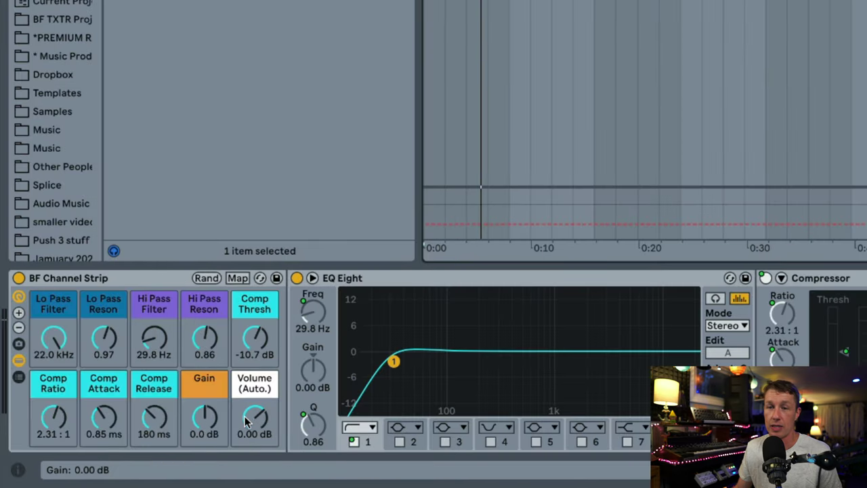
{"action": "left_click_drag", "start_coordinate": [247, 421], "coordinate": [248, 427]}
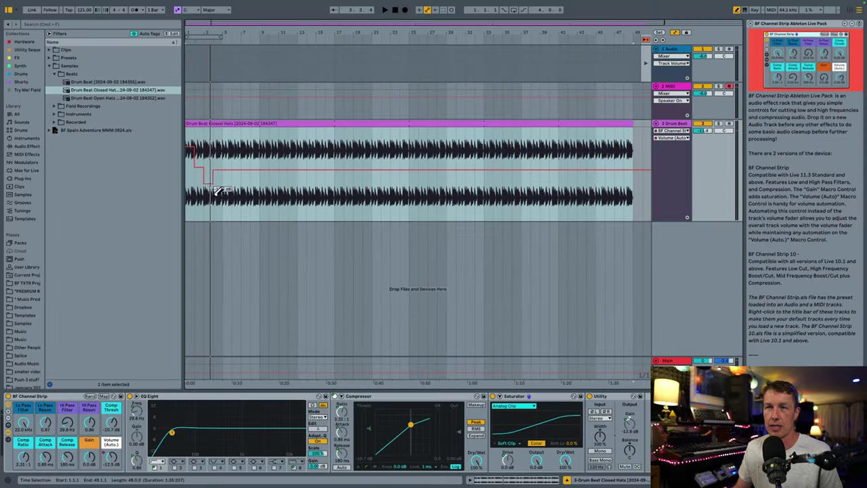
{"action": "left_click_drag", "start_coordinate": [302, 151], "coordinate": [389, 183]}
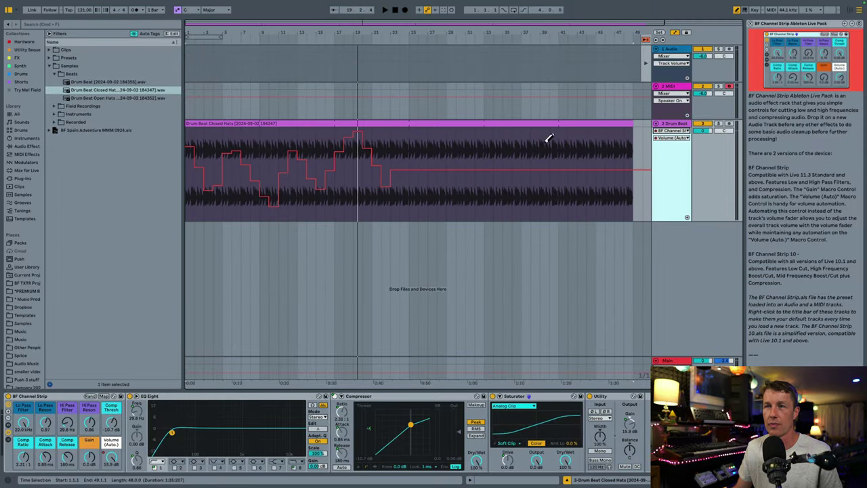
{"action": "left_click", "coordinate": [688, 218]}
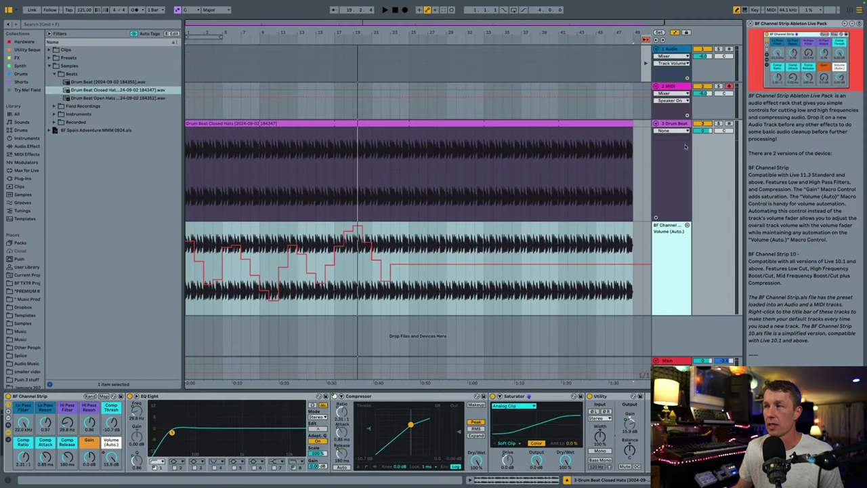
{"action": "left_click_drag", "start_coordinate": [703, 131], "coordinate": [703, 134]}
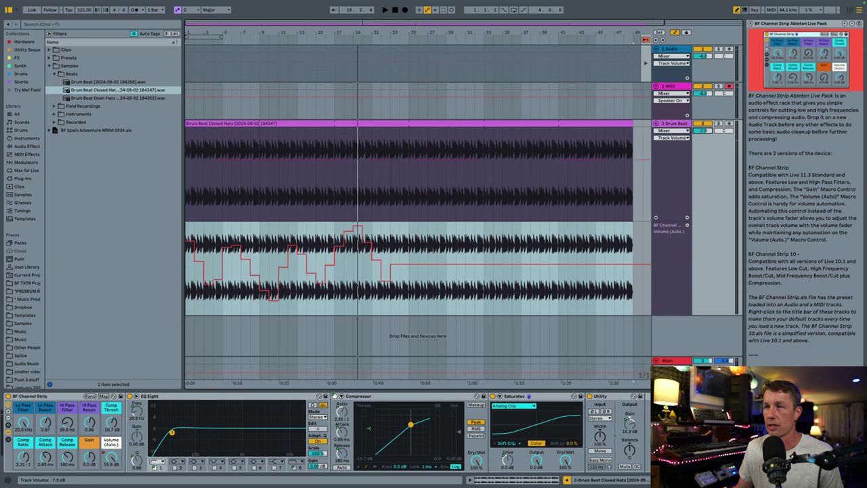
{"action": "key", "text": "space"}
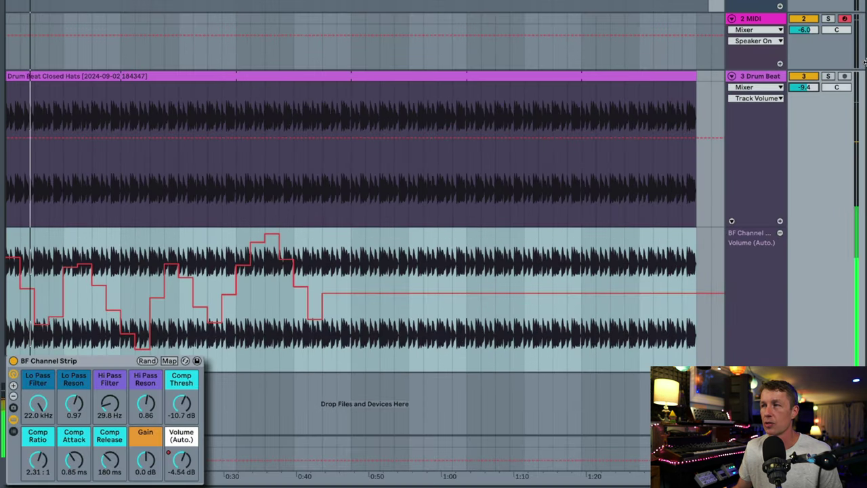
Lower the Drum Beat track volume to -11.6 while its macro automation plays
{"action": "mouse_move", "coordinate": [803, 88]}
{"action": "left_mouse_down"}
{"action": "mouse_move", "coordinate": [804, 113]}
{"action": "mouse_move", "coordinate": [804, 77]}
{"action": "left_mouse_up"}
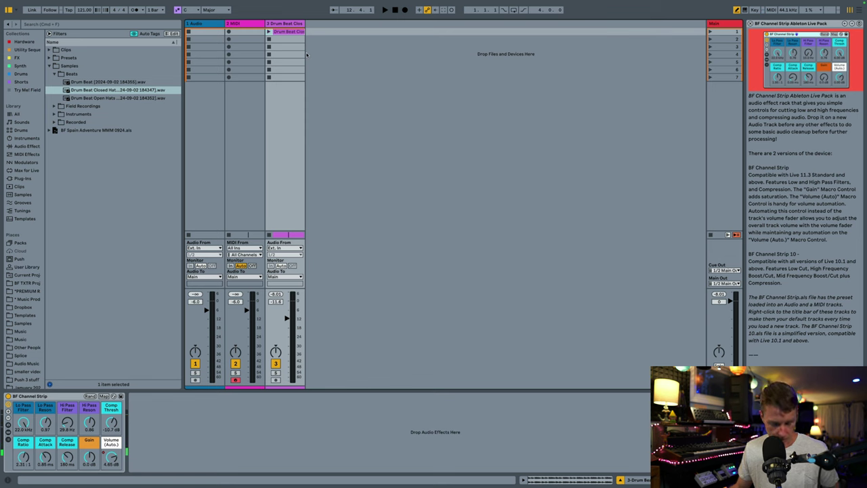
Insert a fourth audio track, '4 Audio', carrying a BF Channel Strip at default settings
{"action": "key", "text": "super+t"}
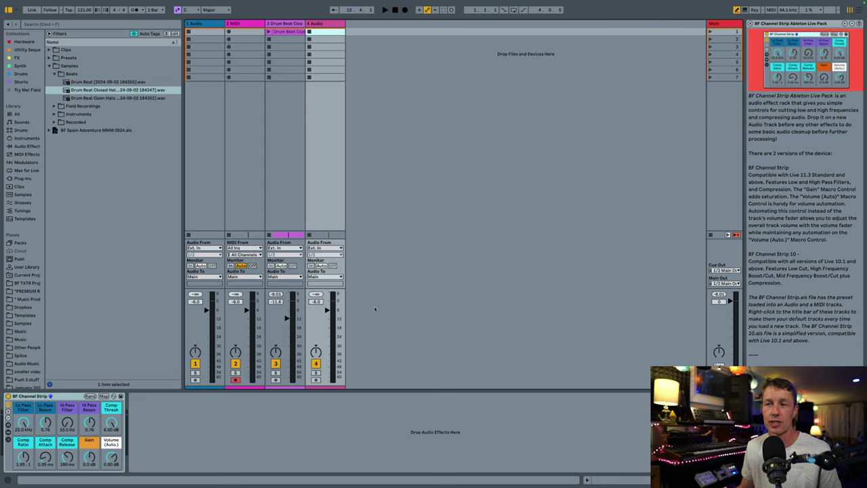
Add 5 Audio and 6 MIDI tracks, save 1 Audio as the Default Audio Track, and browse the User Library
{"action": "key", "text": "super+t"}
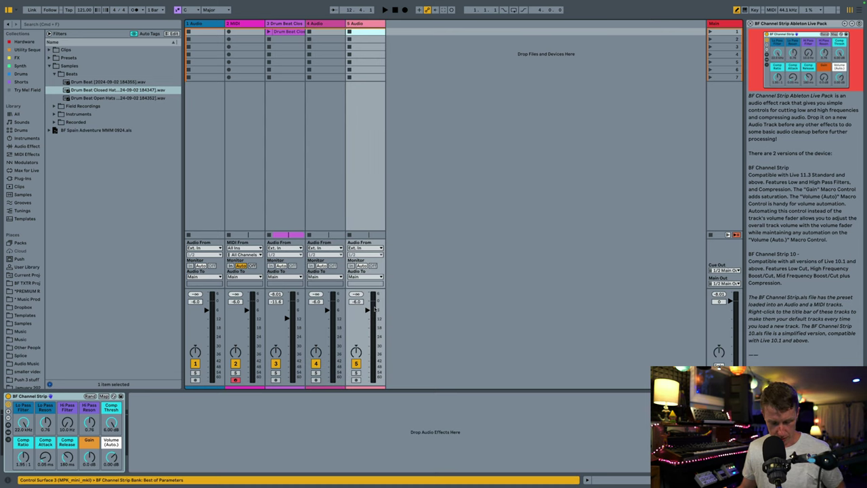
{"action": "key", "text": "super+shift+t"}
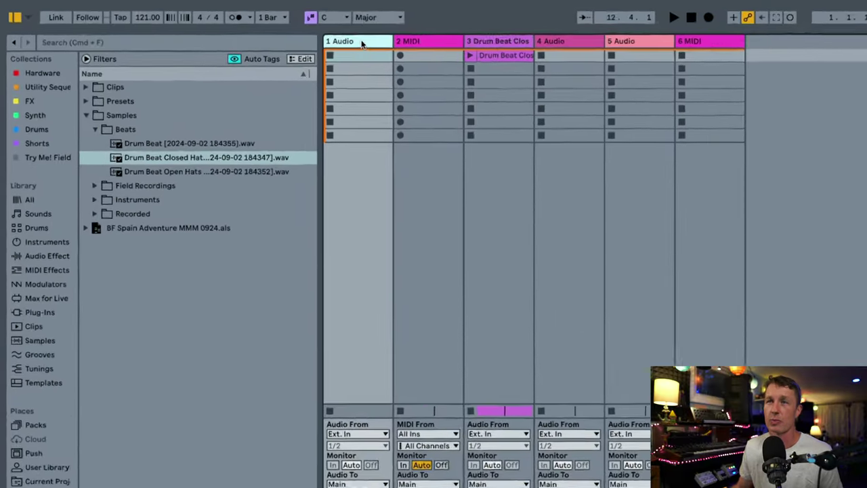
{"action": "right_click", "coordinate": [361, 43]}
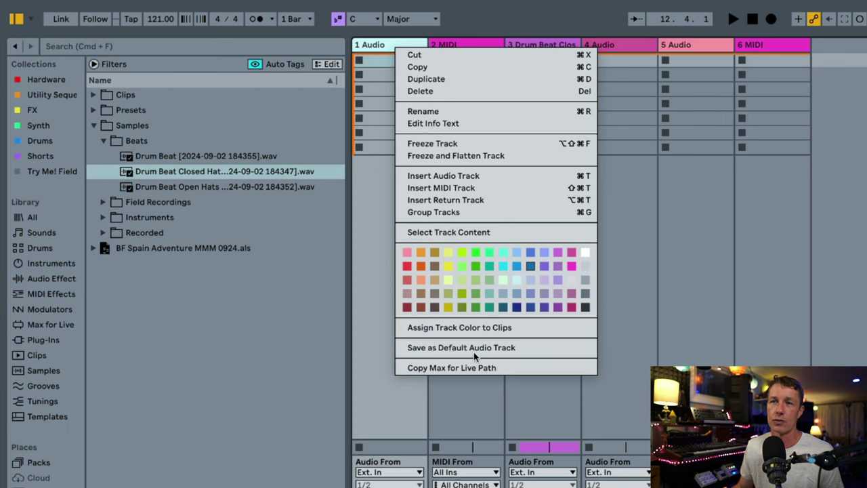
{"action": "left_click", "coordinate": [554, 346]}
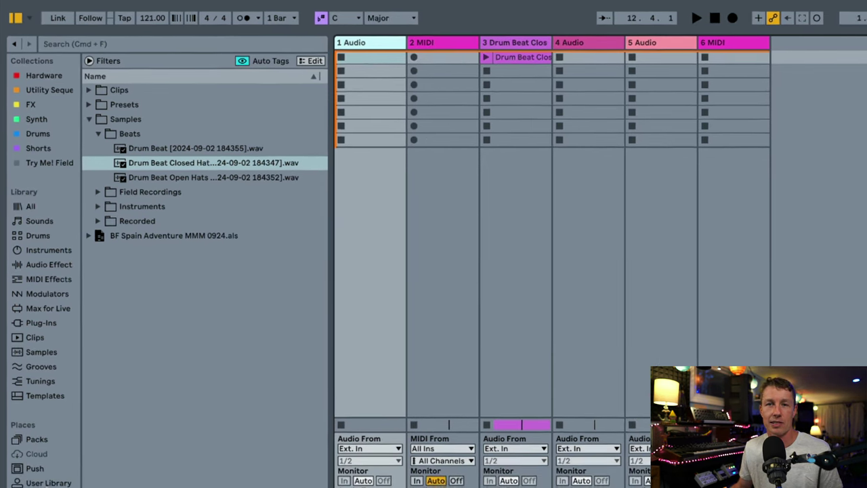
{"action": "left_click", "coordinate": [37, 466]}
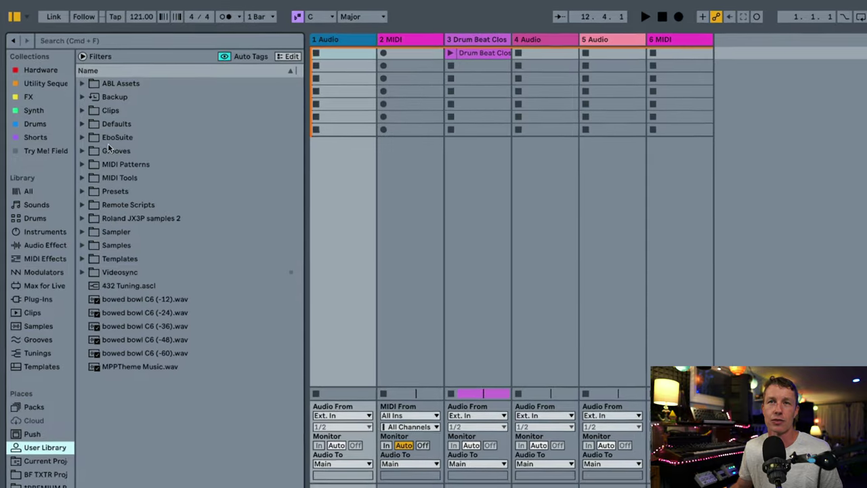
Drag Default Audio Track.als from Defaults > Creating Tracks > Audio Track into the set to create 7 Audio
{"action": "left_click", "coordinate": [82, 123]}
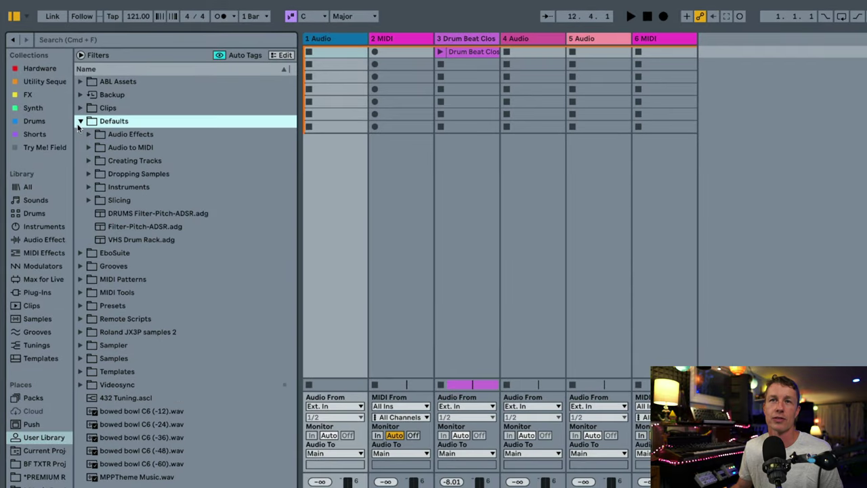
{"action": "left_click", "coordinate": [88, 161]}
{"action": "left_click", "coordinate": [93, 174]}
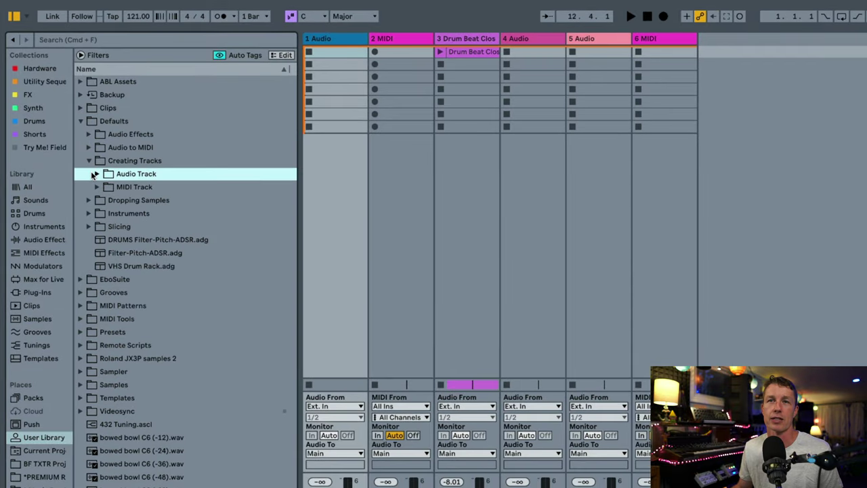
{"action": "left_click", "coordinate": [98, 175]}
{"action": "left_click", "coordinate": [141, 190]}
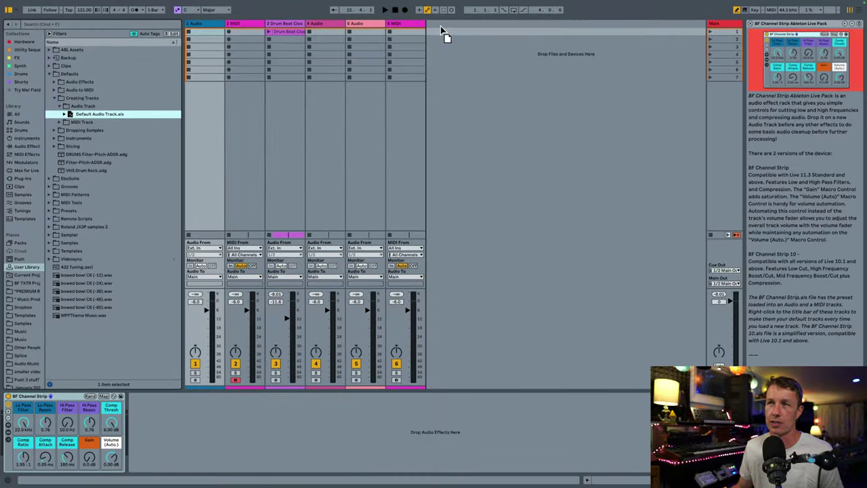
{"action": "left_click_drag", "start_coordinate": [440, 30], "coordinate": [439, 25]}
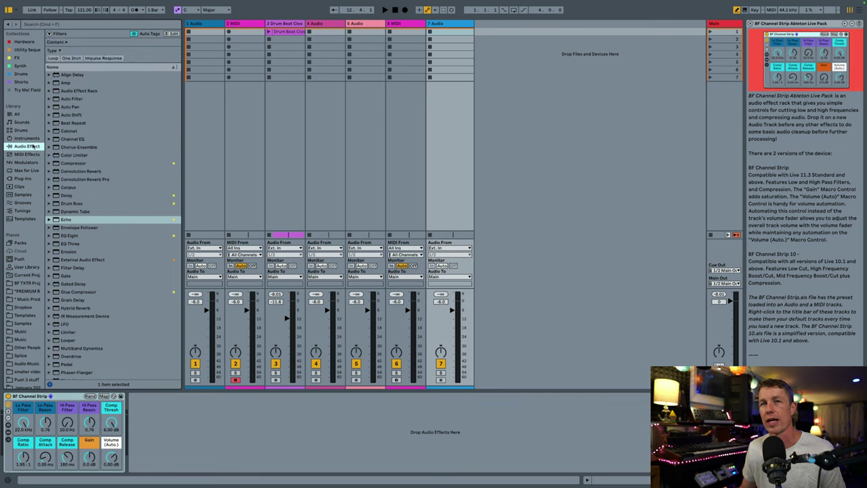
Place EQ Eight after the BF Channel Strip on 7 Audio, enabling band 1 as a low cut and adjusting its frequency
{"action": "left_click", "coordinate": [68, 237]}
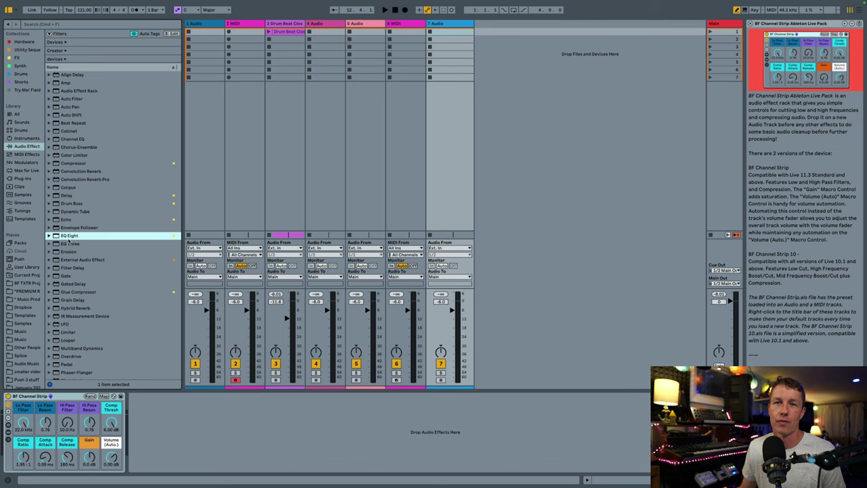
{"action": "left_click_drag", "start_coordinate": [180, 436], "coordinate": [181, 441]}
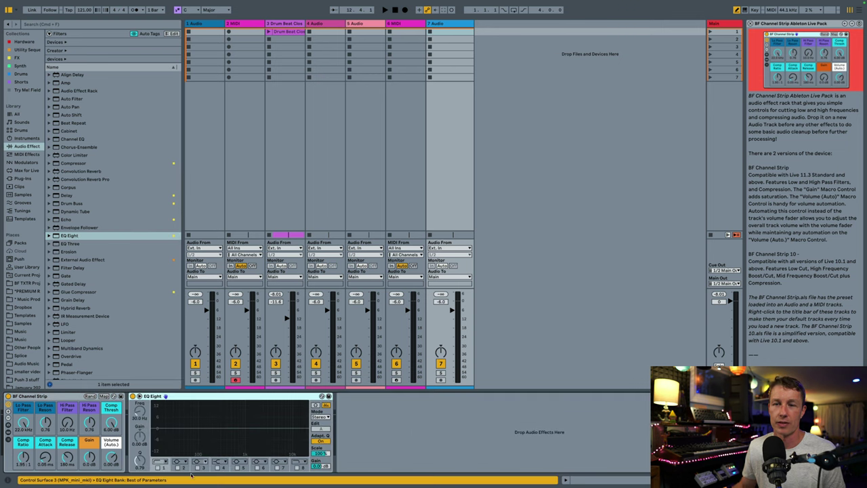
{"action": "left_click", "coordinate": [157, 468]}
{"action": "left_click_drag", "start_coordinate": [175, 432], "coordinate": [244, 432]}
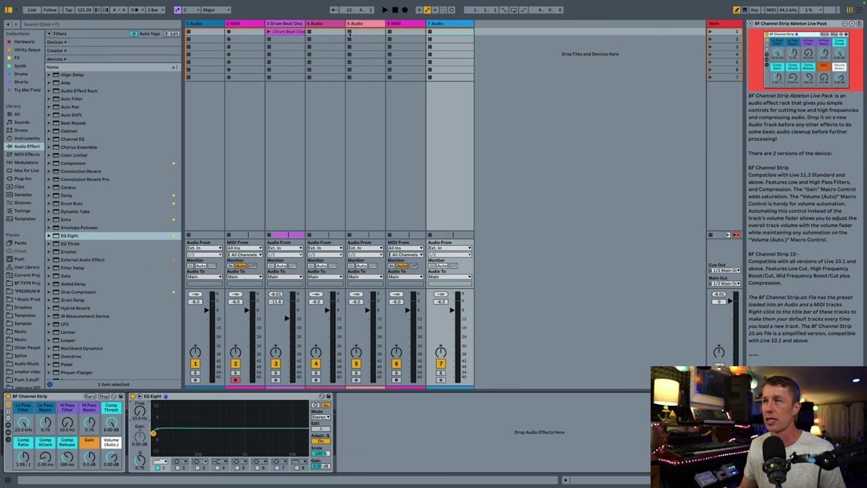
Bring up the 1 Audio track's options menu, with its BF Channel Strip displayed
{"action": "right_click", "coordinate": [212, 27]}
{"action": "right_click", "coordinate": [188, 23]}
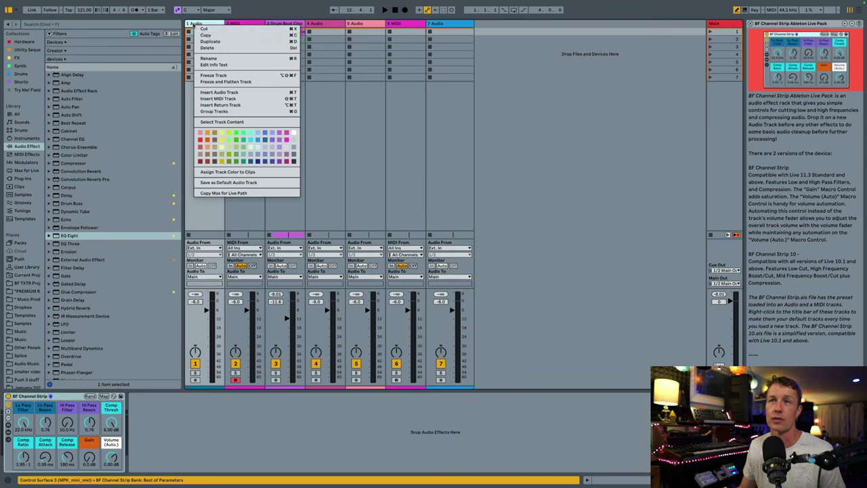